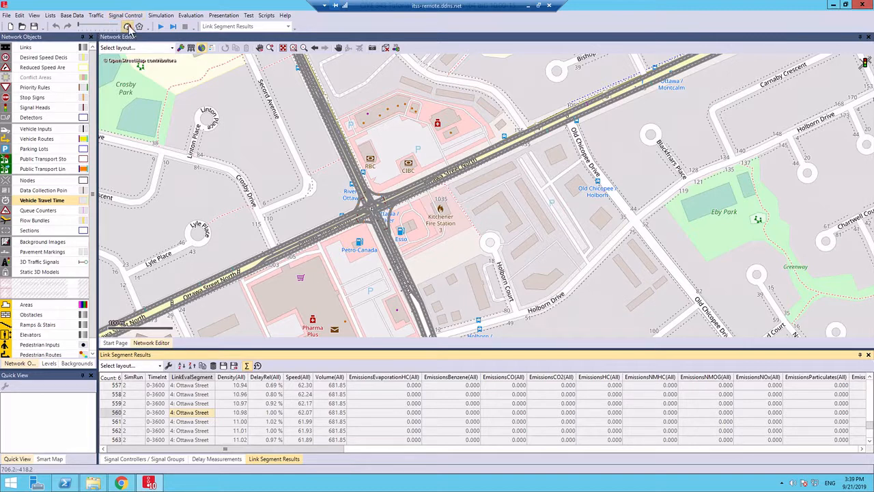
# Run the simulation, watch the traffic at the intersection up close, stop the run and ignore the resulting warning
pyautogui.click(160, 26)
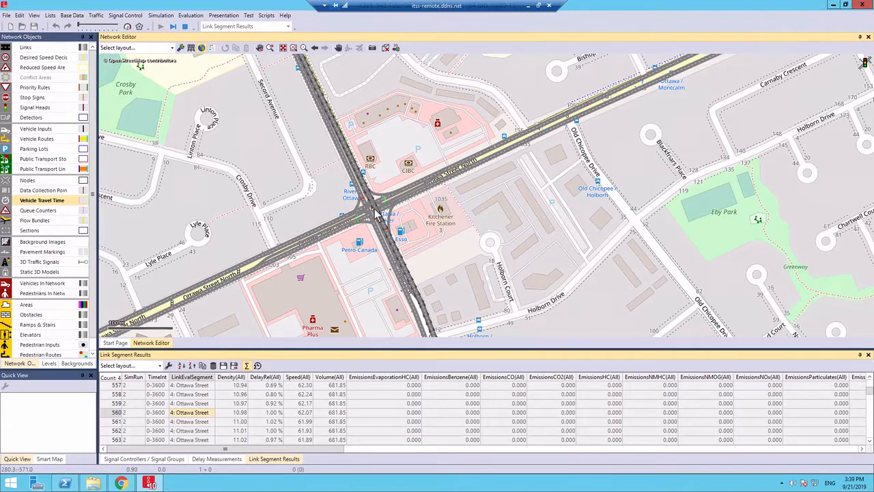
pyautogui.scroll(3, 374, 209)
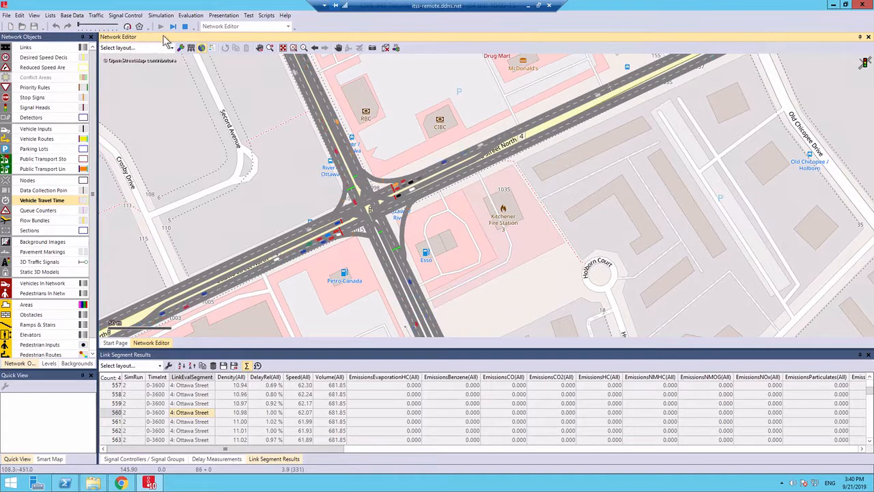
pyautogui.click(185, 27)
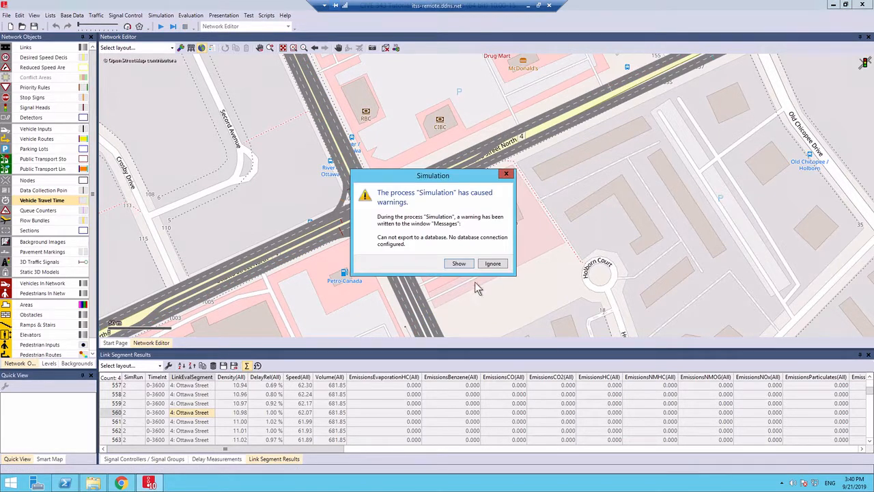
pyautogui.click(493, 264)
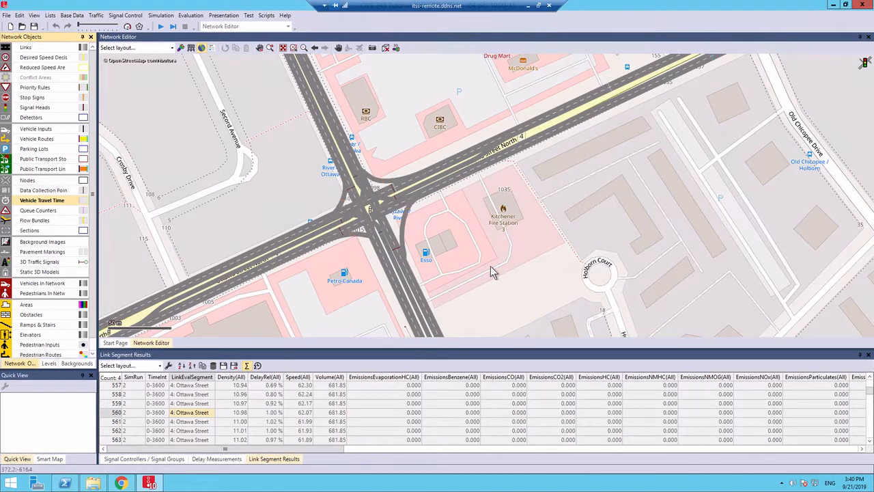
# Close the Link Segment Results, Delay Measurements and Signal Controllers / Signal Groups lists
pyautogui.click(869, 355)
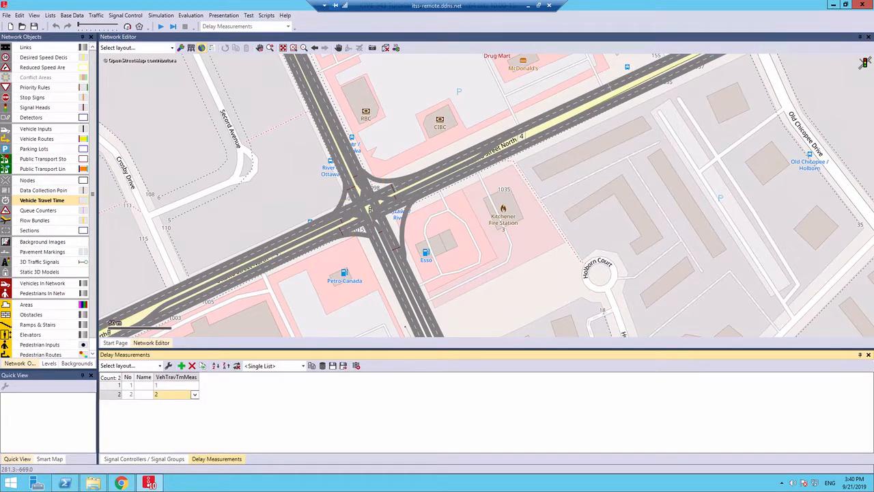
pyautogui.click(868, 354)
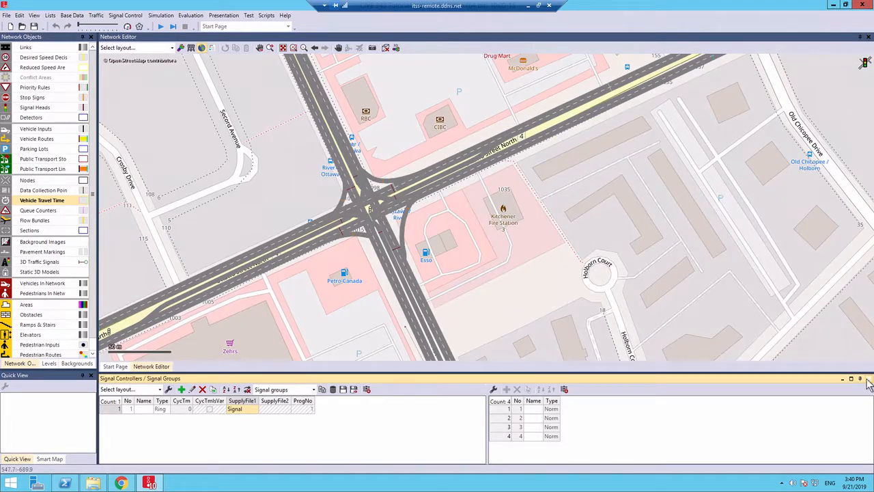
pyautogui.click(868, 378)
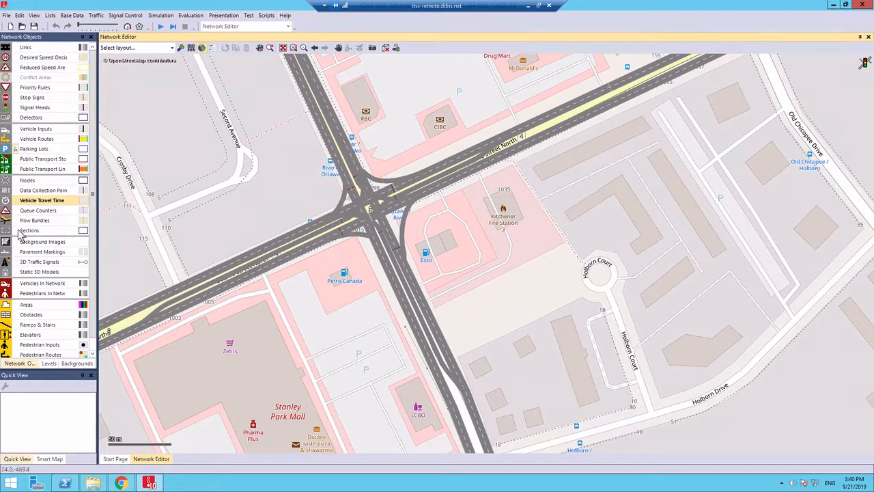
# Draw a reduced speed area about 30.8 m long on the right-turn connector beside Petro-Canada, discarding the accidental short first one
pyautogui.click(27, 70)
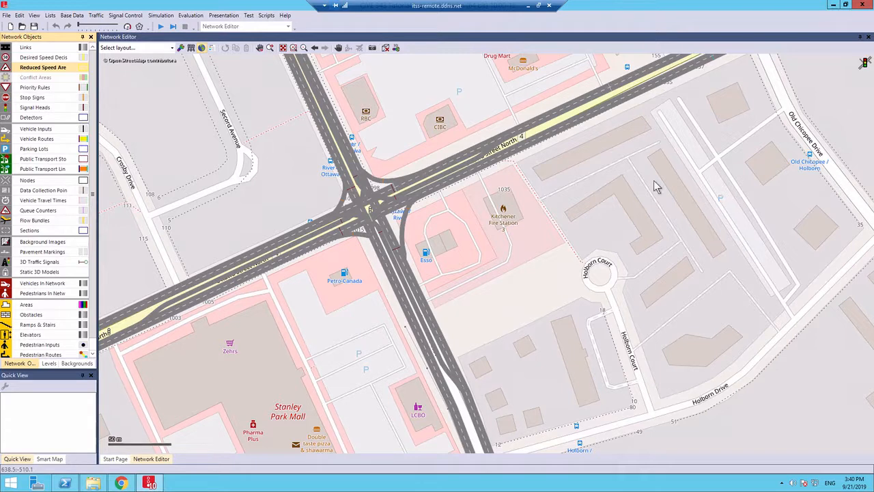
pyautogui.scroll(1, 365, 237)
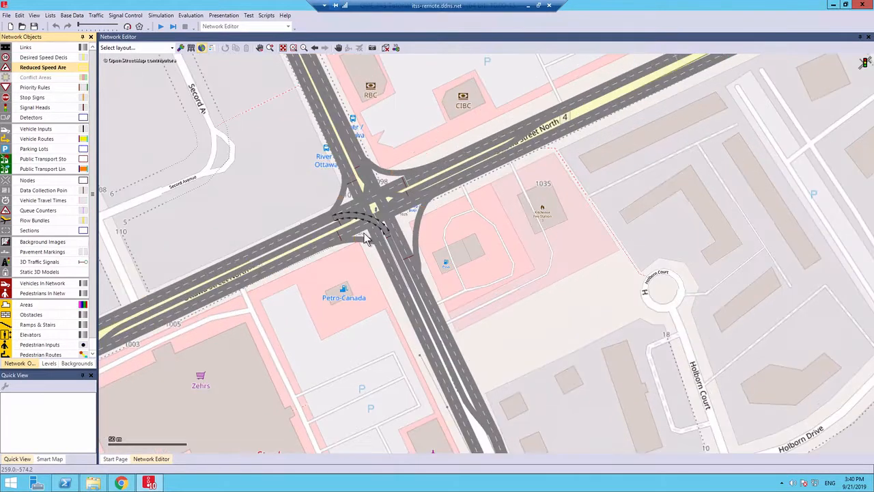
pyautogui.scroll(3, 366, 237)
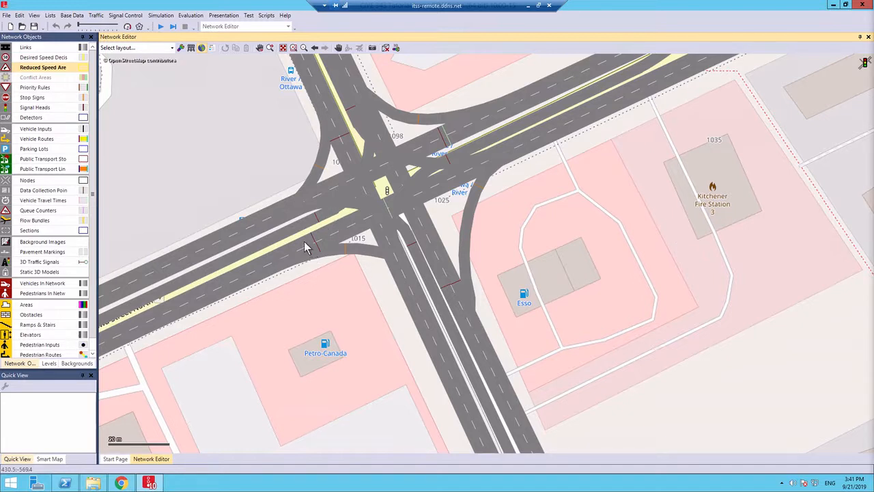
pyautogui.rightClick(288, 261)
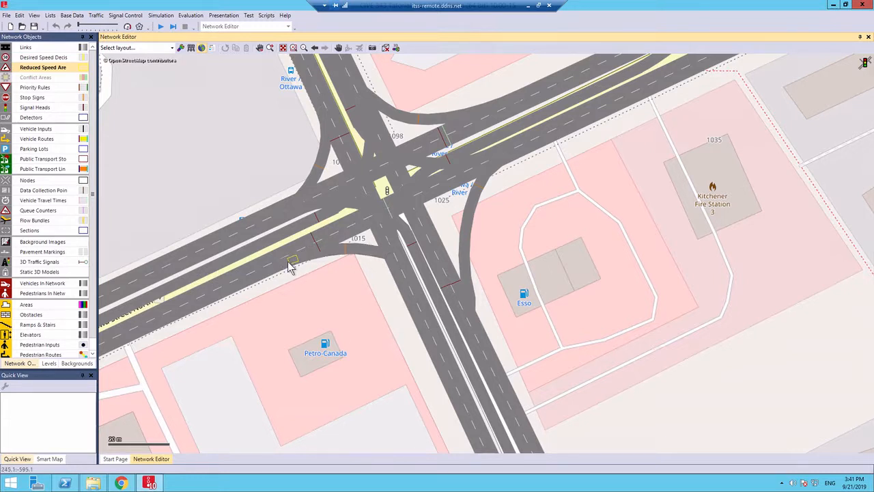
pyautogui.click(236, 200)
pyautogui.moveTo(295, 259); pyautogui.dragTo(388, 262)
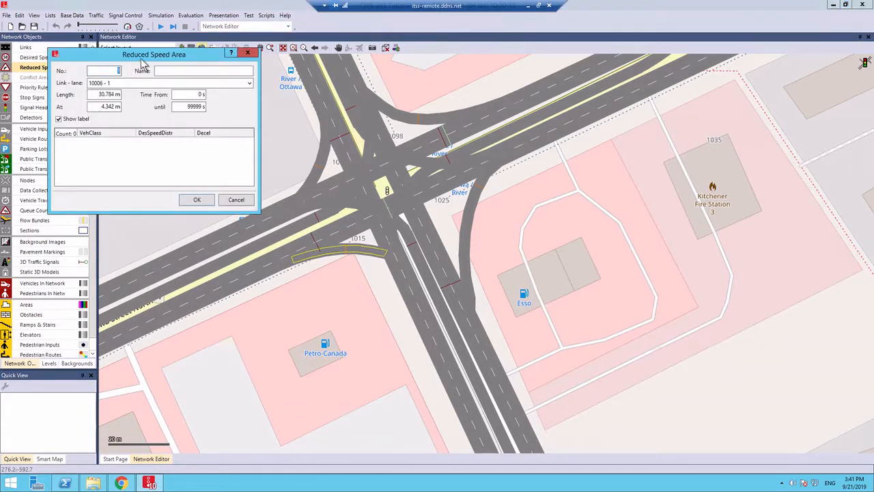
# Add speed entries for the vehicle classes Car and HGV to the new reduced speed area
pyautogui.moveTo(141, 60); pyautogui.dragTo(317, 70)
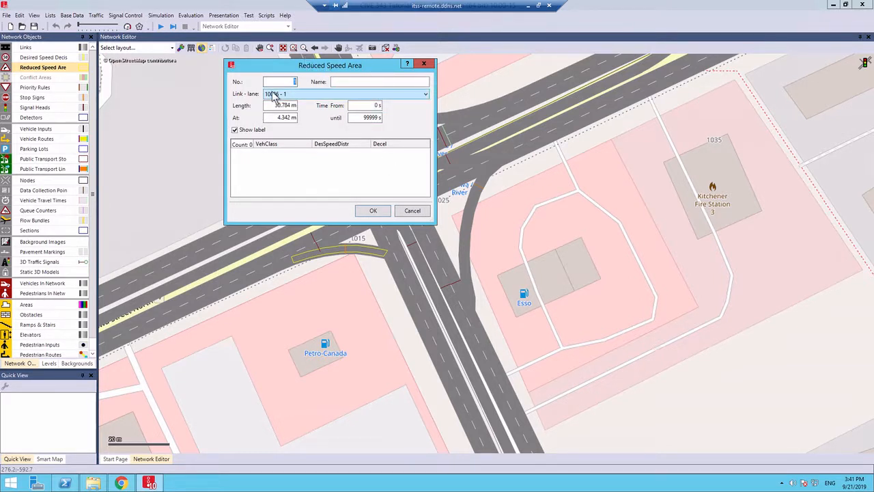
pyautogui.rightClick(280, 169)
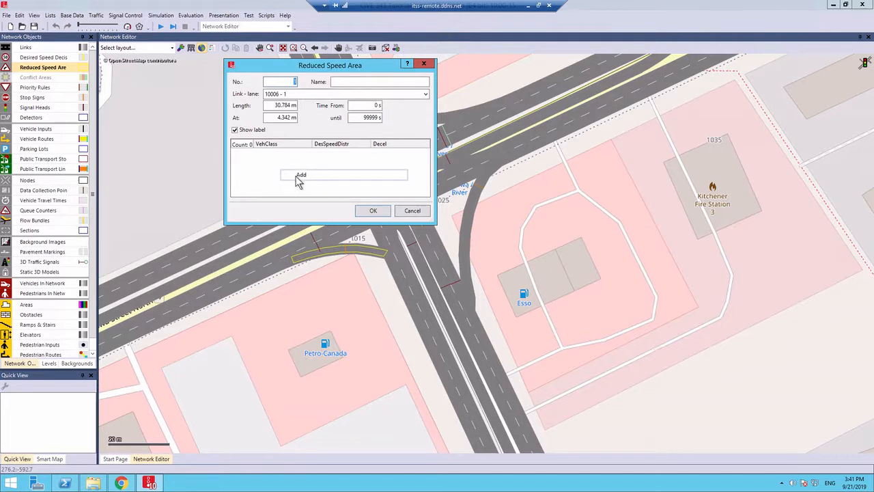
pyautogui.click(296, 180)
pyautogui.rightClick(297, 179)
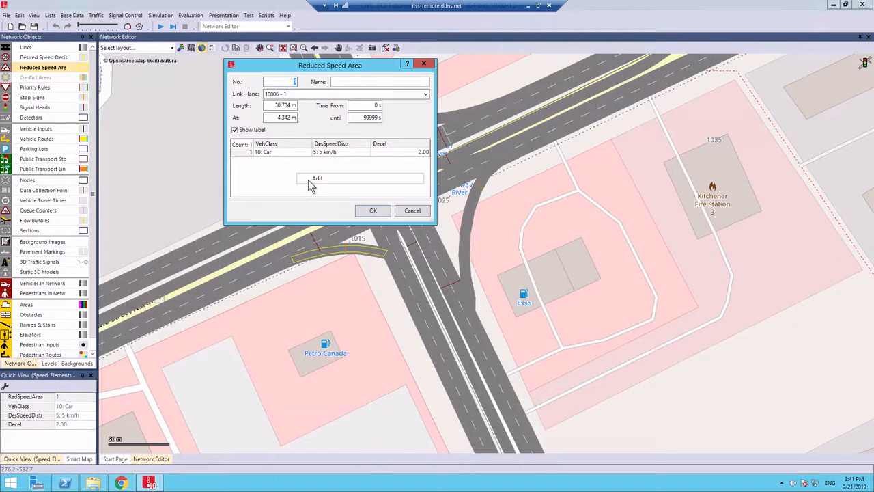
pyautogui.click(310, 182)
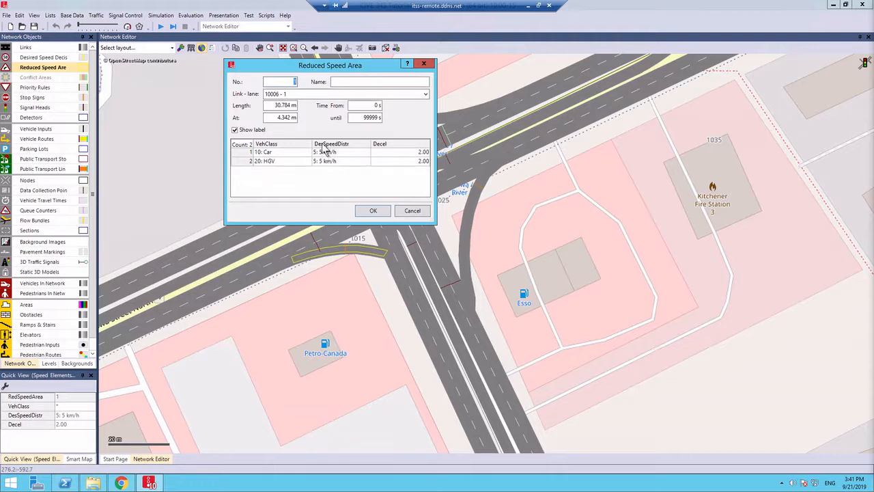
# Set the desired speed distribution to 20 km/h for both Car and HGV and accept the reduced speed area
pyautogui.click(347, 153)
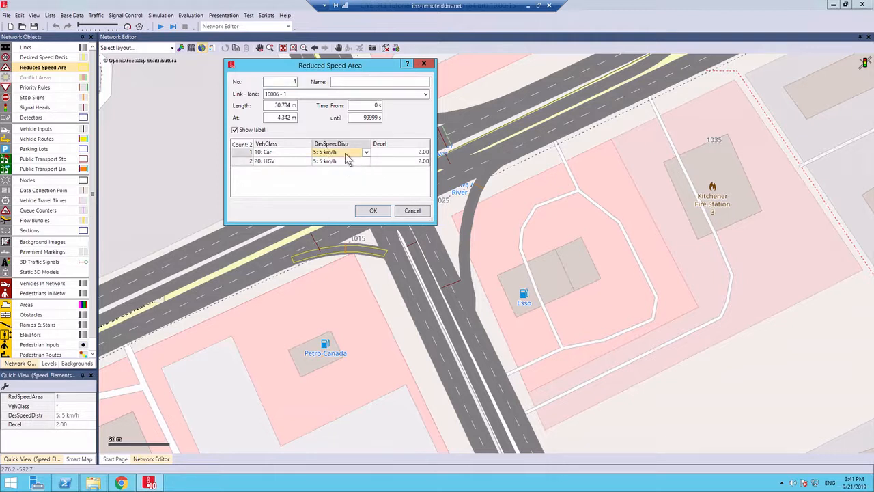
pyautogui.click(345, 155)
pyautogui.click(338, 180)
pyautogui.press('Down')
pyautogui.click(353, 162)
pyautogui.click(349, 183)
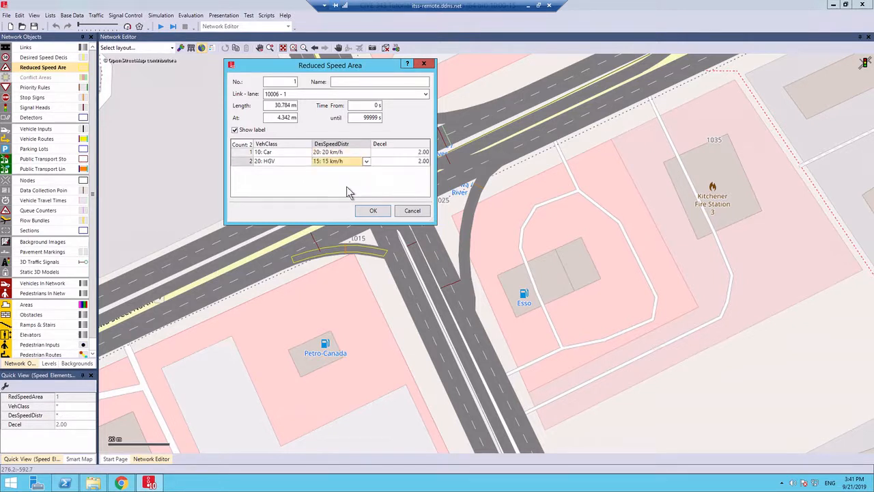
pyautogui.click(350, 162)
pyautogui.click(341, 191)
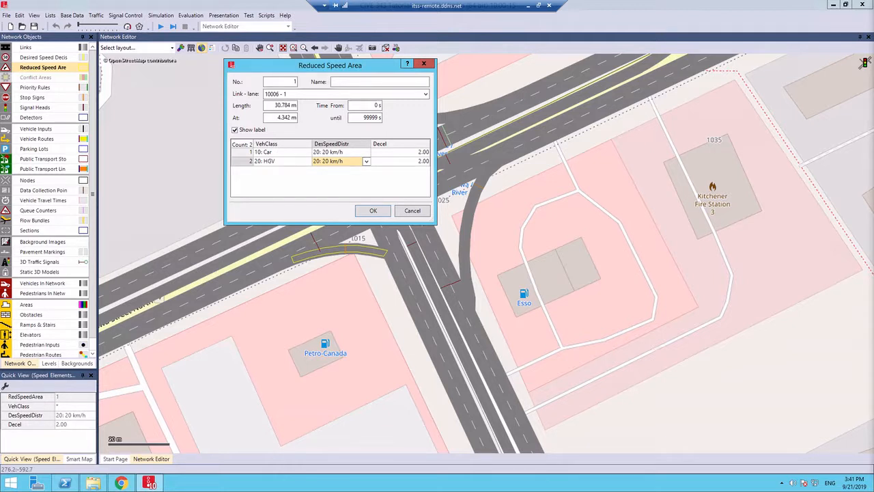
pyautogui.click(373, 211)
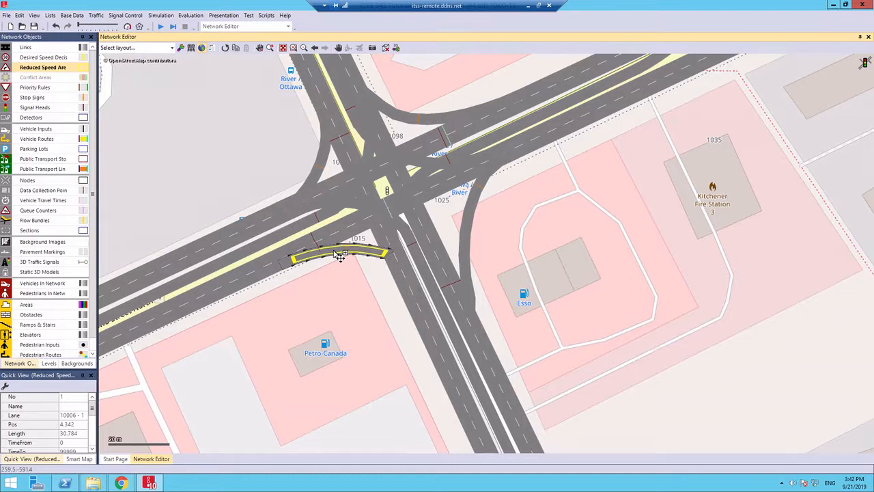
# Copy the reduced speed area onto the right-turn connector beside Esso and onto the northbound-to-westbound left-turn connector
pyautogui.moveTo(335, 251); pyautogui.dragTo(469, 237)
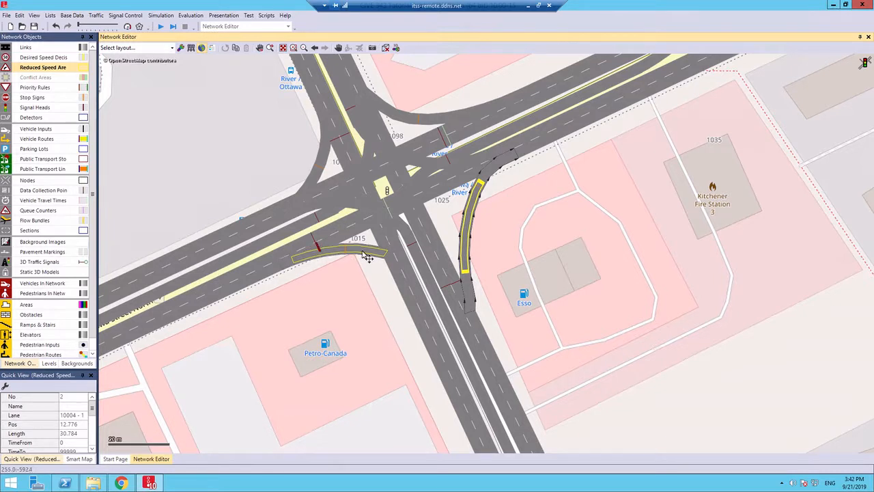
pyautogui.moveTo(469, 244); pyautogui.dragTo(408, 236)
pyautogui.keyDown('ctrl'); pyautogui.click(471, 234); pyautogui.keyUp('ctrl')
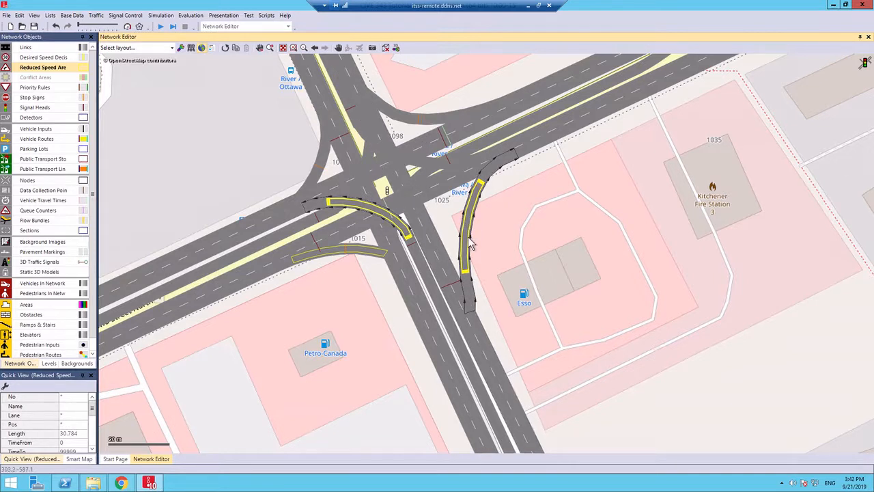
pyautogui.click(585, 252)
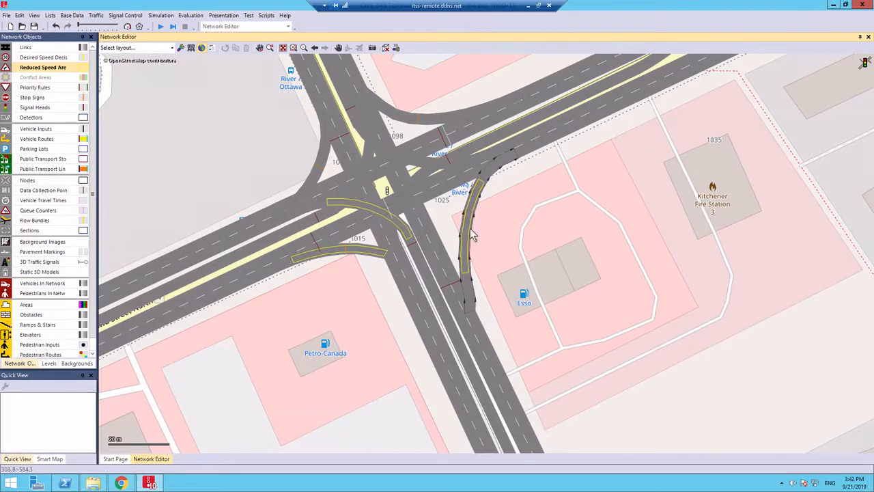
# Copy the reduced speed area onto the westbound right-turn connector and onto the eastbound-to-northbound left-turn connector
pyautogui.click(470, 229)
pyautogui.moveTo(469, 241); pyautogui.dragTo(416, 121)
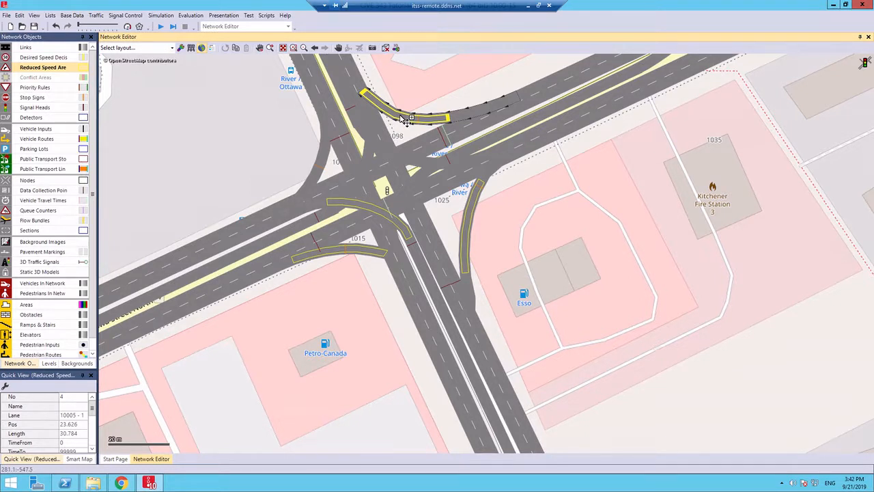
pyautogui.moveTo(405, 119)
pyautogui.mouseDown()
pyautogui.moveTo(365, 146)
pyautogui.moveTo(403, 112)
pyautogui.moveTo(403, 120)
pyautogui.mouseUp()
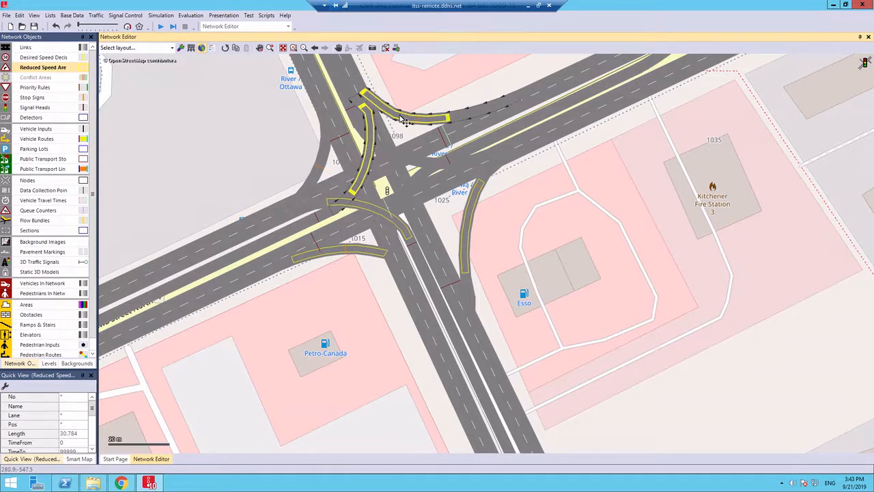
# Copy reduced speed areas onto the westbound and southbound left-turn connectors, sliding the southbound one back toward the start of its curve
pyautogui.click(385, 215)
pyautogui.moveTo(385, 215); pyautogui.dragTo(422, 176)
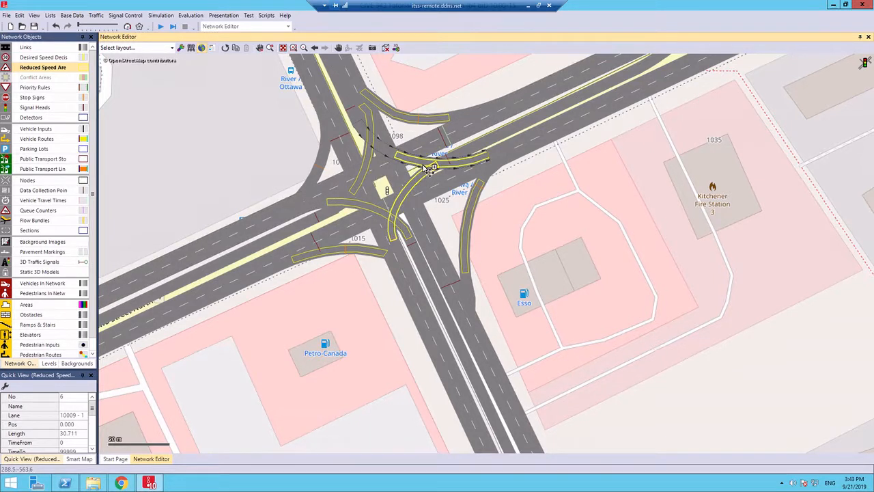
pyautogui.moveTo(391, 156); pyautogui.dragTo(342, 164)
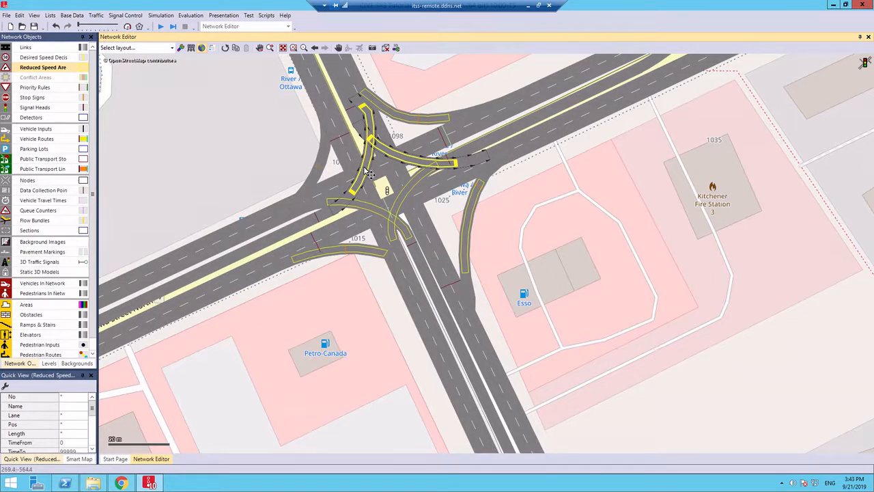
# Copy a reduced speed area onto the southbound-to-westbound right-turn connector, the last turn without one
pyautogui.click(374, 128)
pyautogui.click(375, 134)
pyautogui.moveTo(376, 134); pyautogui.dragTo(321, 144)
pyautogui.click(523, 297)
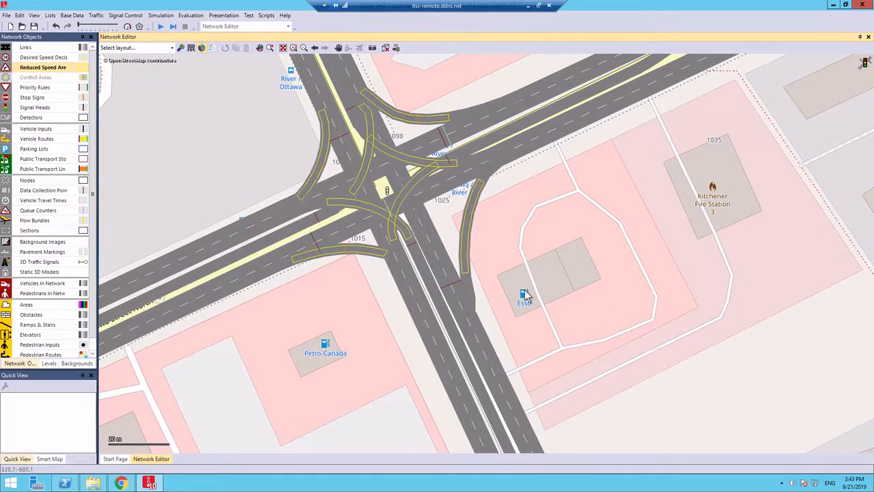
# Extend the upstream ends of the reduced speed areas beside Esso to about 37.7 m and on the eastbound left turn to about 34.1 m
pyautogui.click(466, 275)
pyautogui.moveTo(465, 272); pyautogui.dragTo(469, 295)
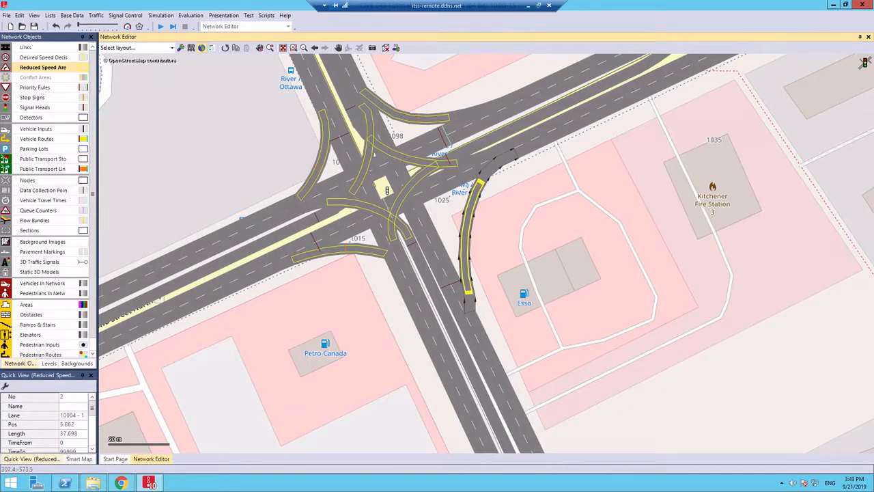
pyautogui.click(353, 194)
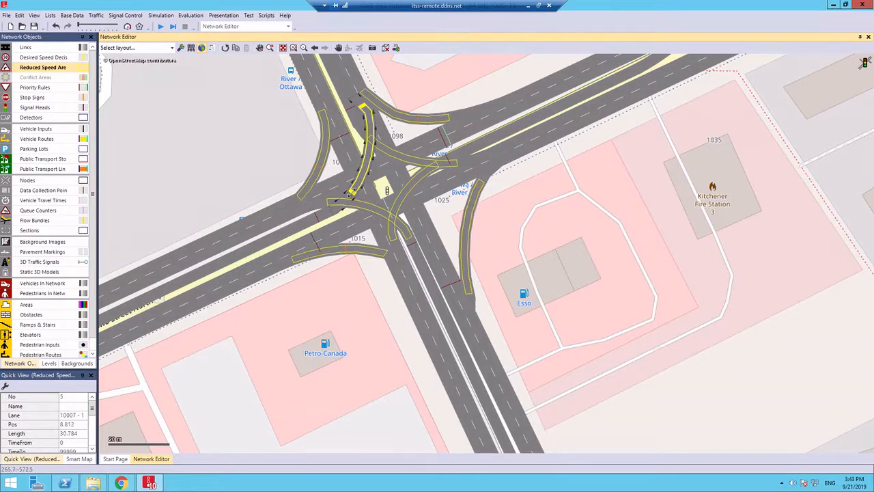
pyautogui.moveTo(343, 199); pyautogui.dragTo(346, 198)
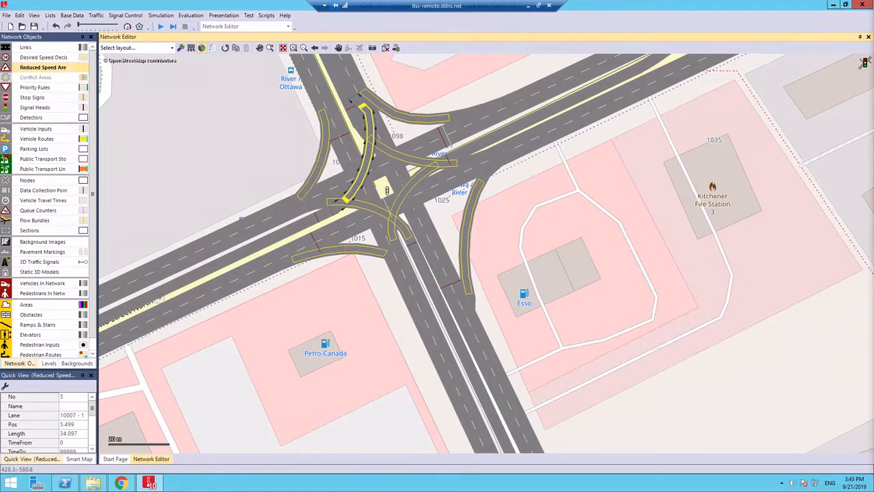